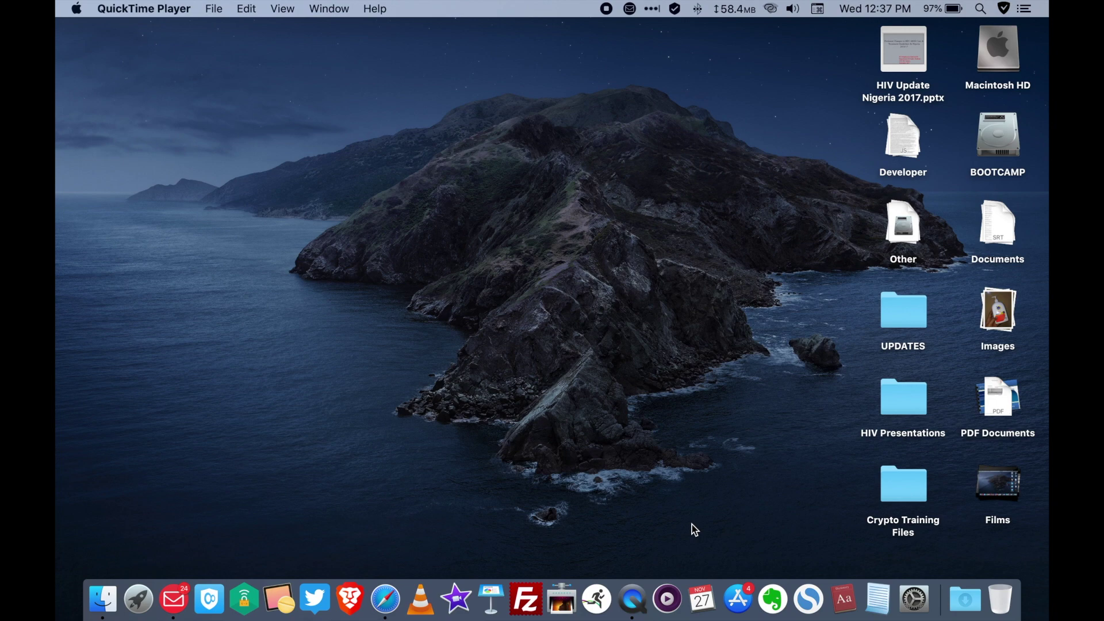
Read through the 'Change your Google Play country' help article in Safari, then go to Google Pay.
left_click(385, 598)
scroll(278, 366, "down", 3)
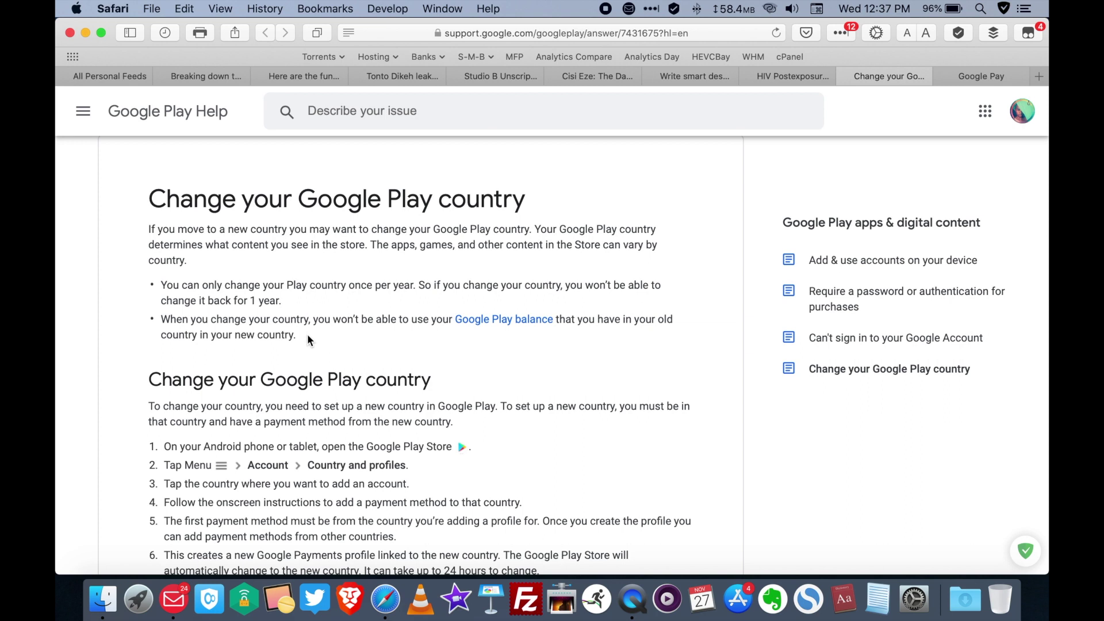
scroll(307, 339, "down", 2)
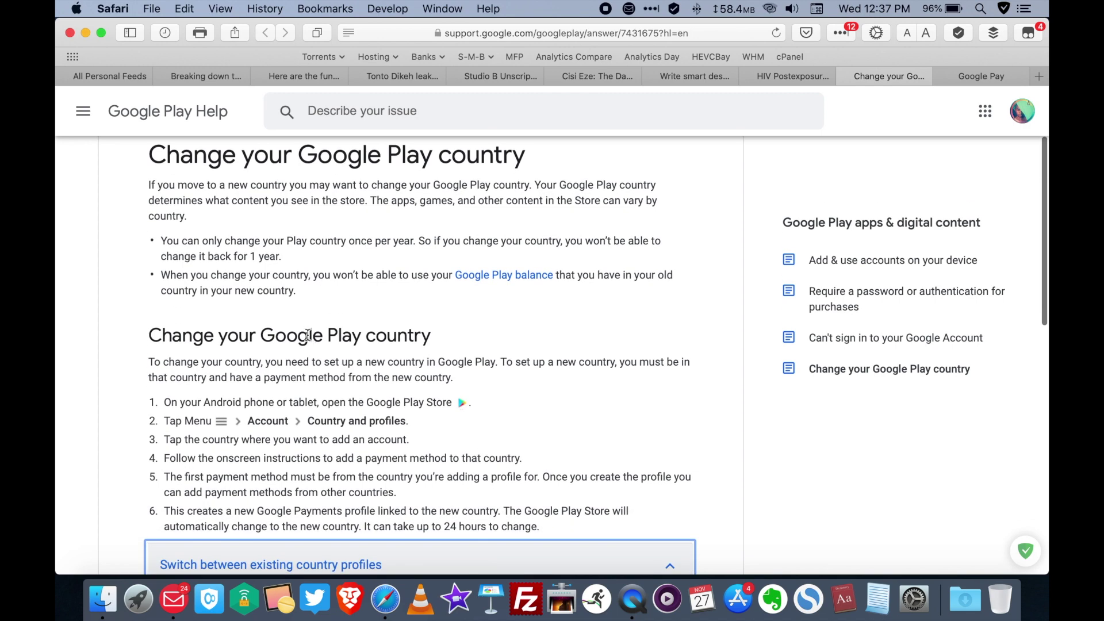
scroll(307, 340, "down", 5)
scroll(307, 335, "down", 1)
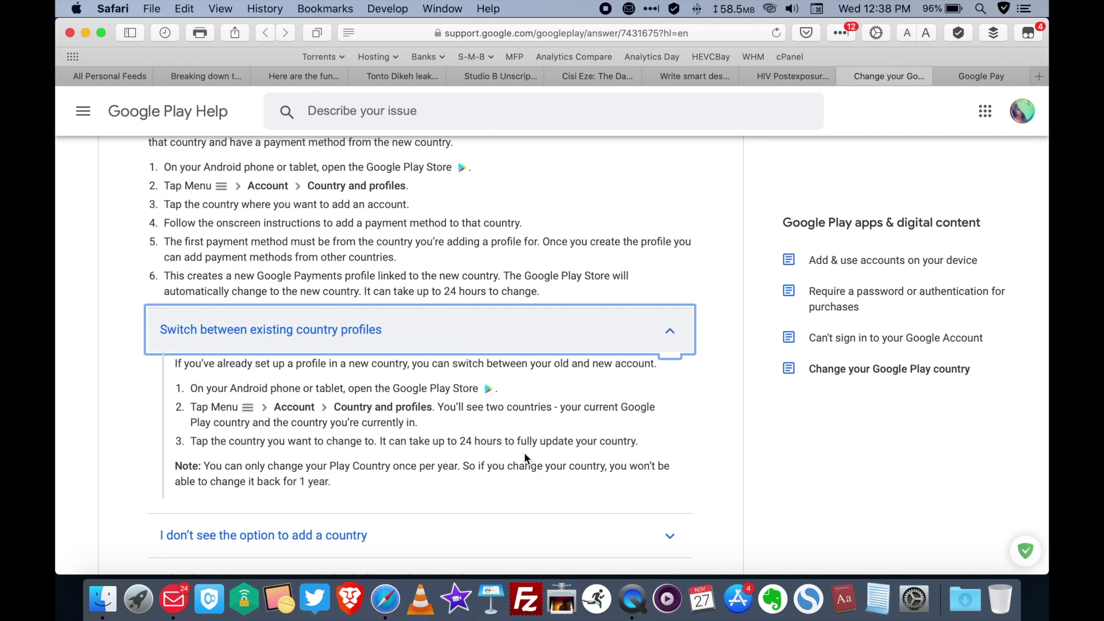
scroll(525, 454, "up", 8)
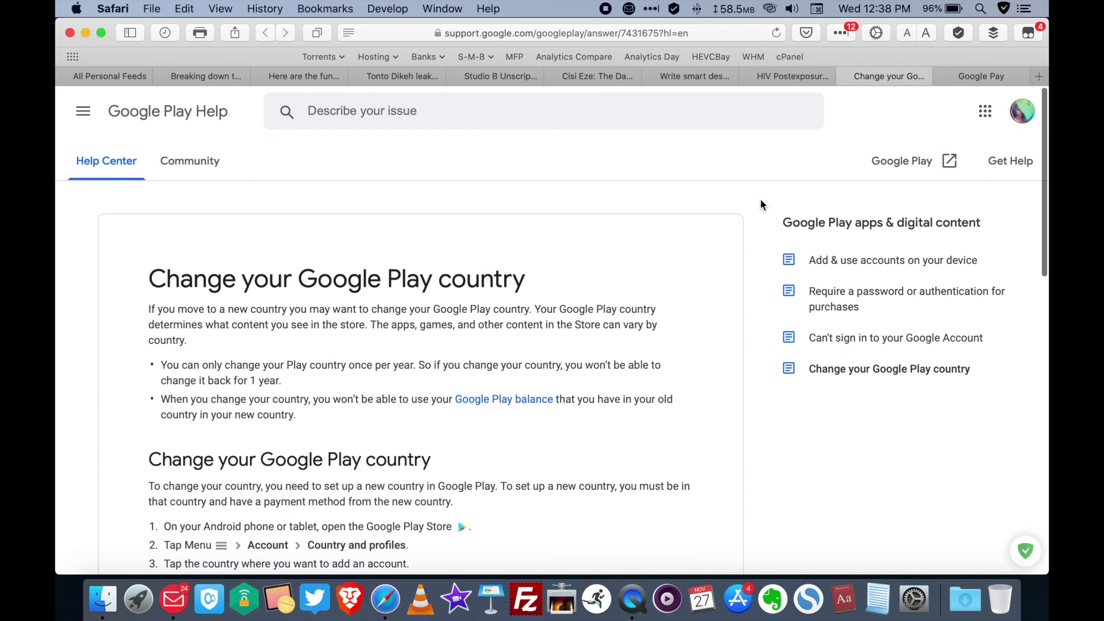
left_click(984, 75)
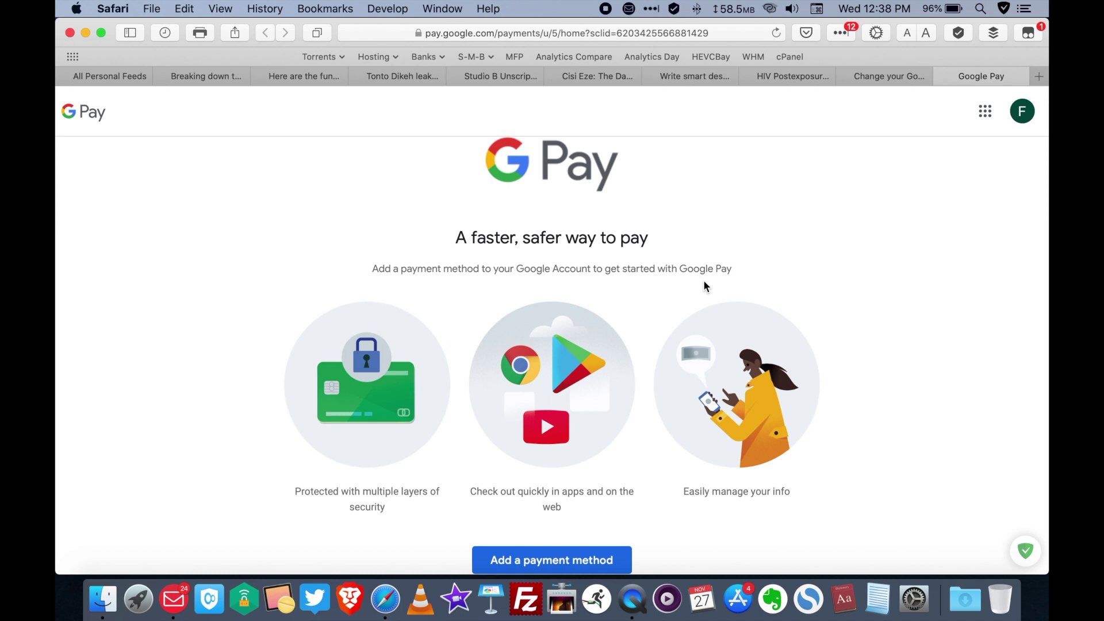
Choose 'Add a payment method' on the Google Pay home page.
left_click(552, 568)
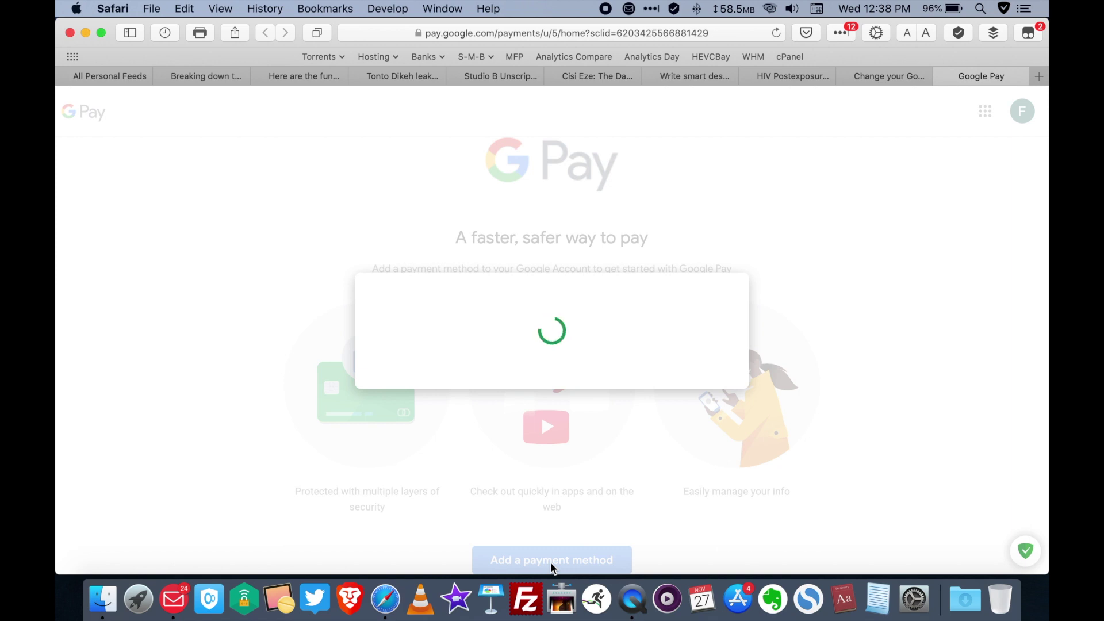
Start entering the card number in the 'Add credit or debit card' dialog.
left_click(529, 259)
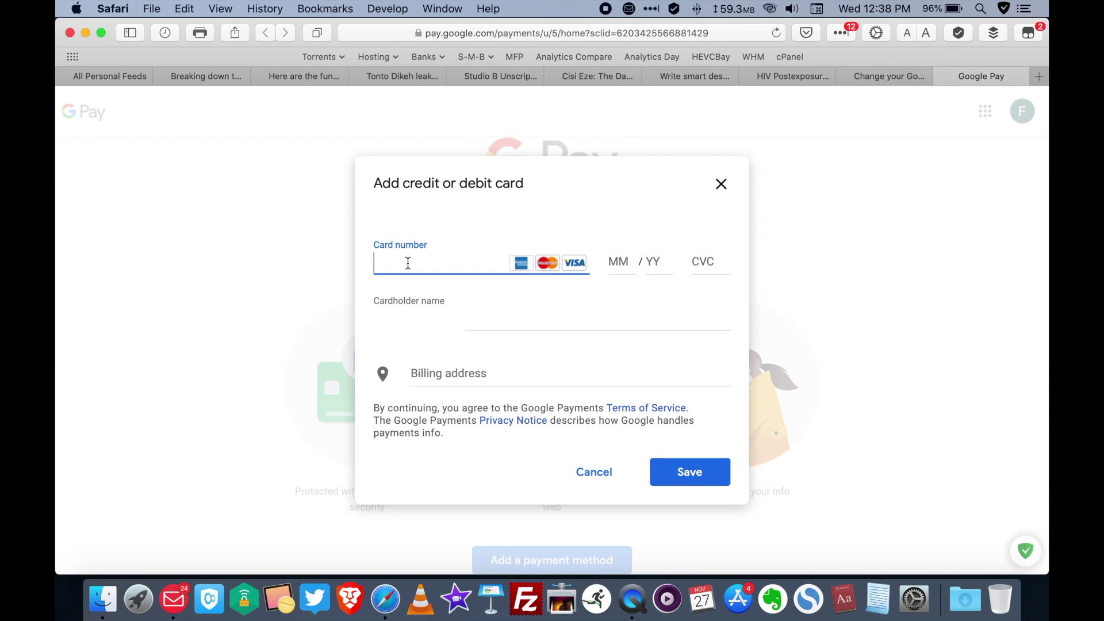
type("53")
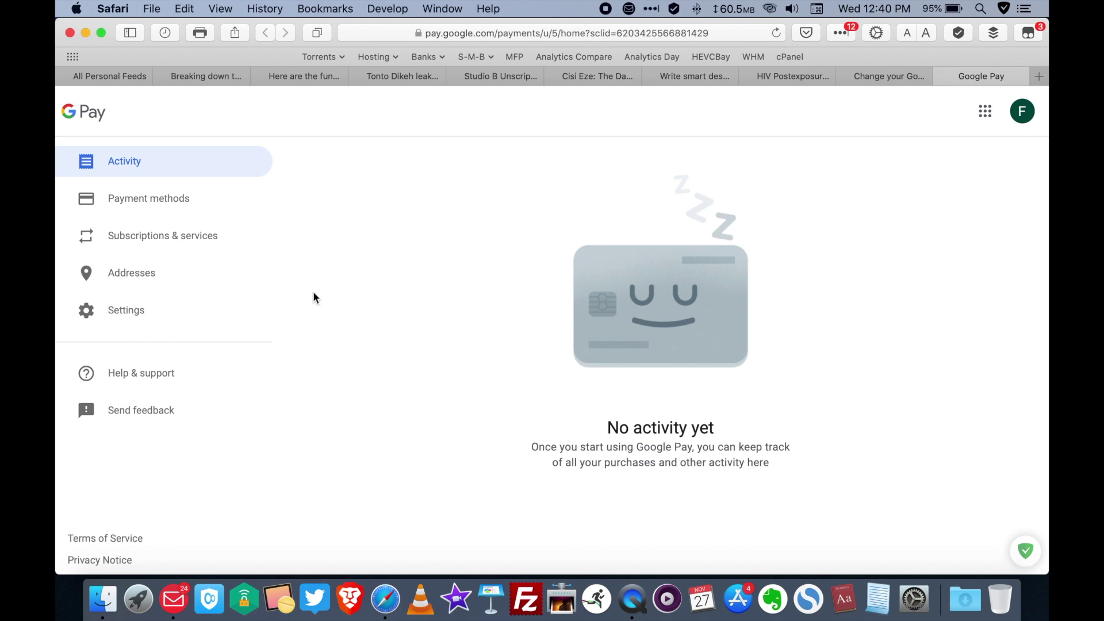
Find the Nigeria (NG) payments profile in Settings and choose to change its country.
left_click(124, 315)
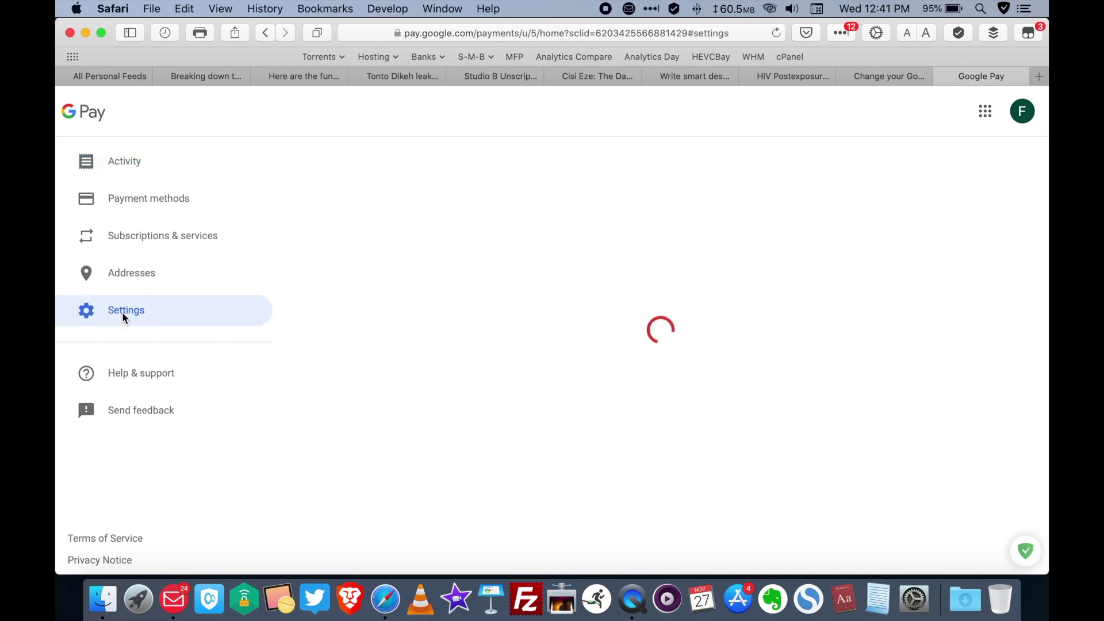
scroll(591, 510, "down", 5)
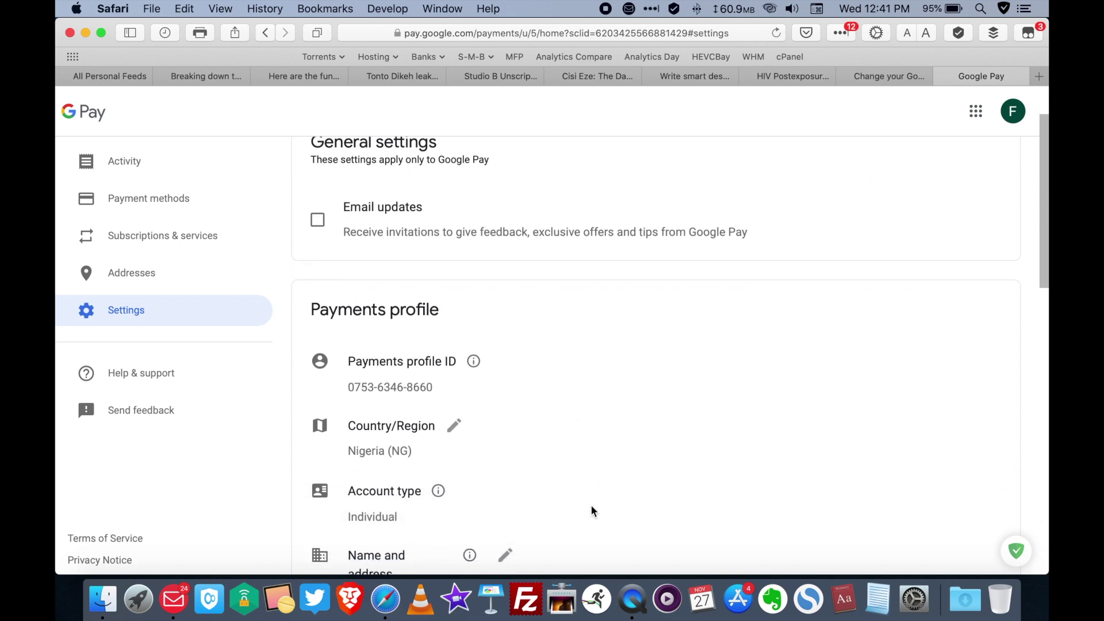
scroll(593, 511, "up", 1)
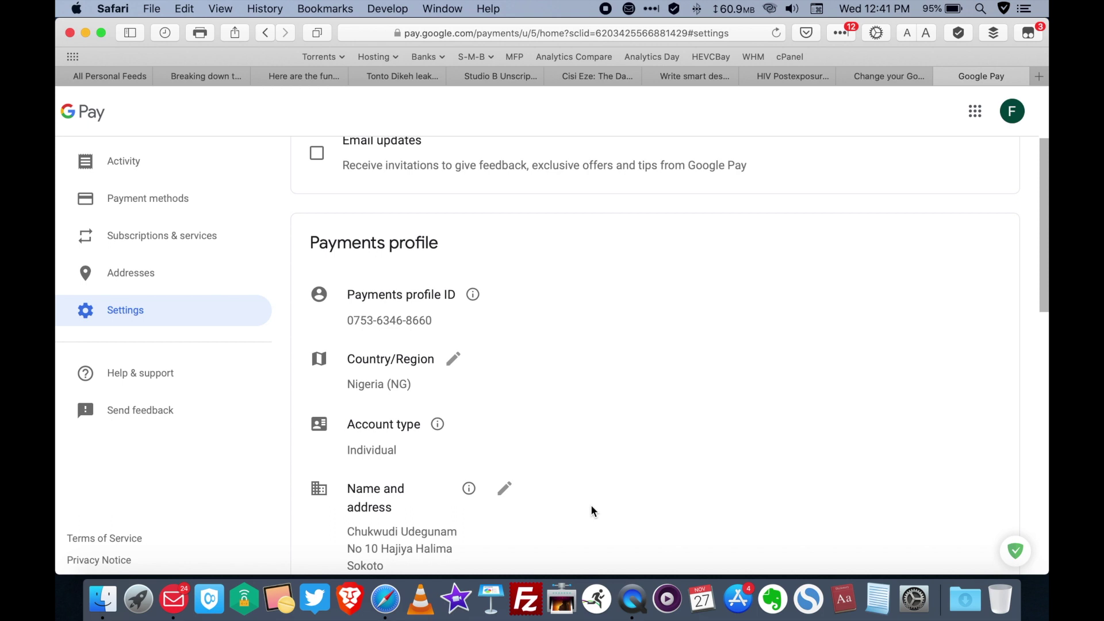
scroll(592, 506, "up", 5)
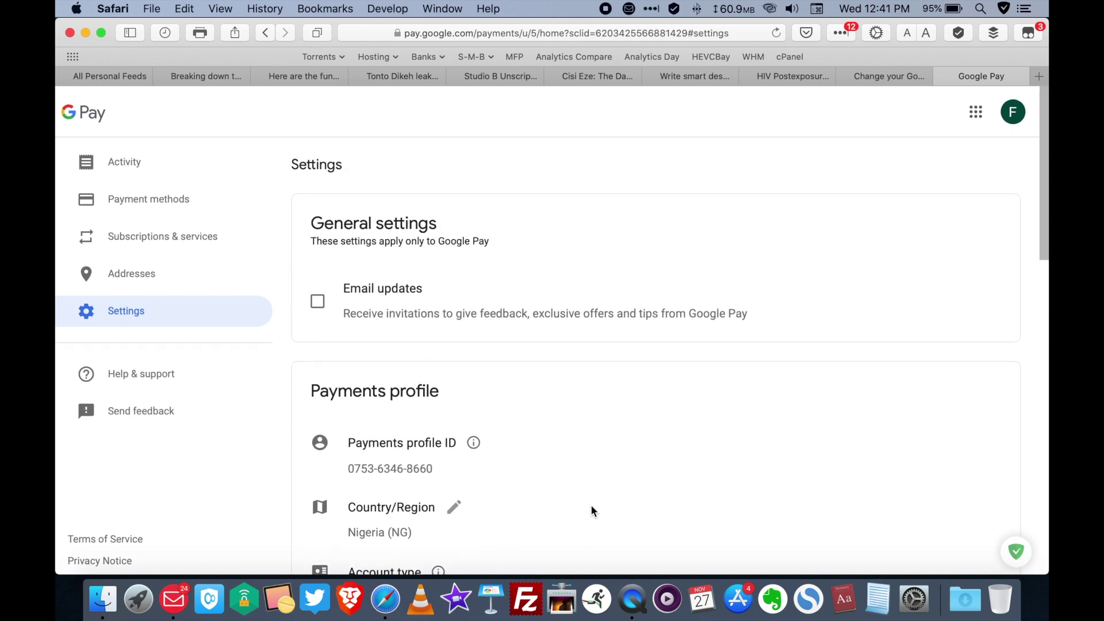
scroll(591, 509, "down", 4)
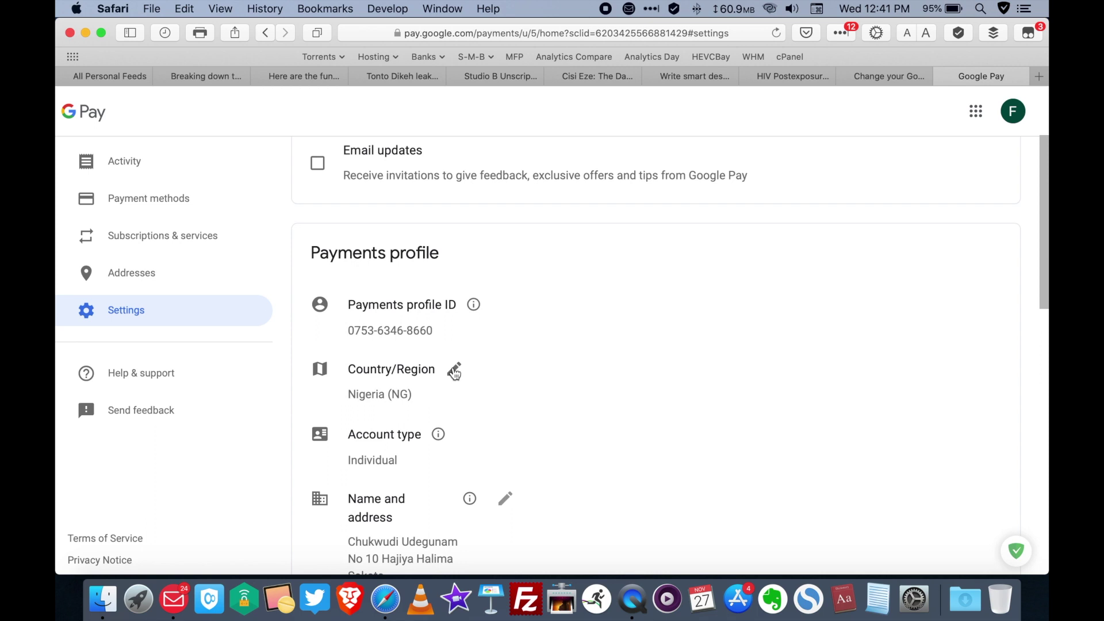
left_click(454, 371)
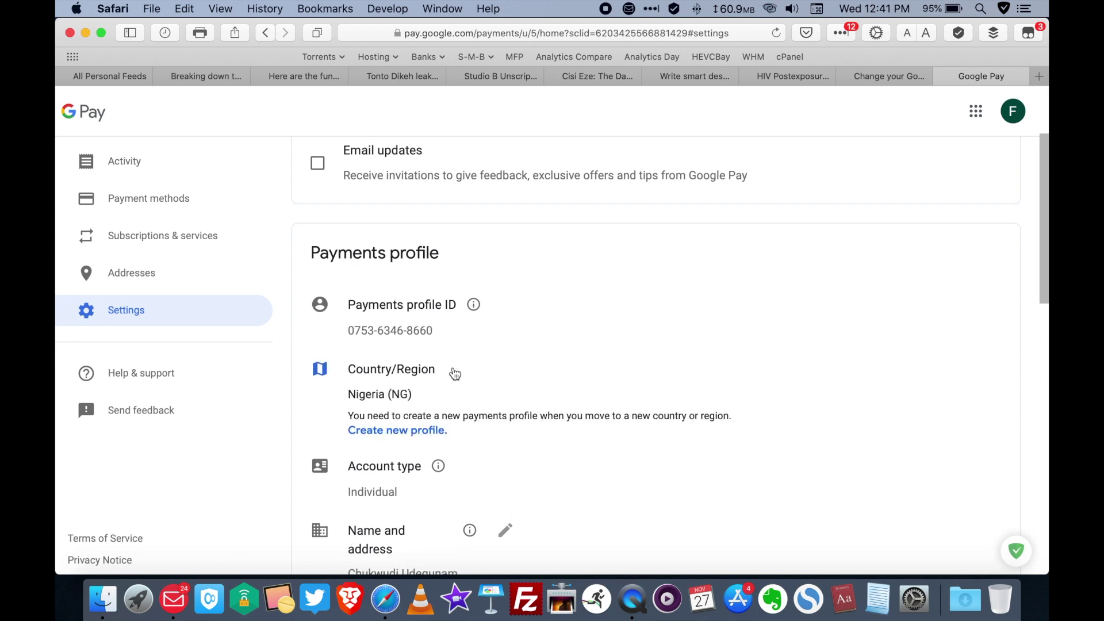
Start a new payments profile with United States (US) as its country and continue to its details form.
left_click(397, 431)
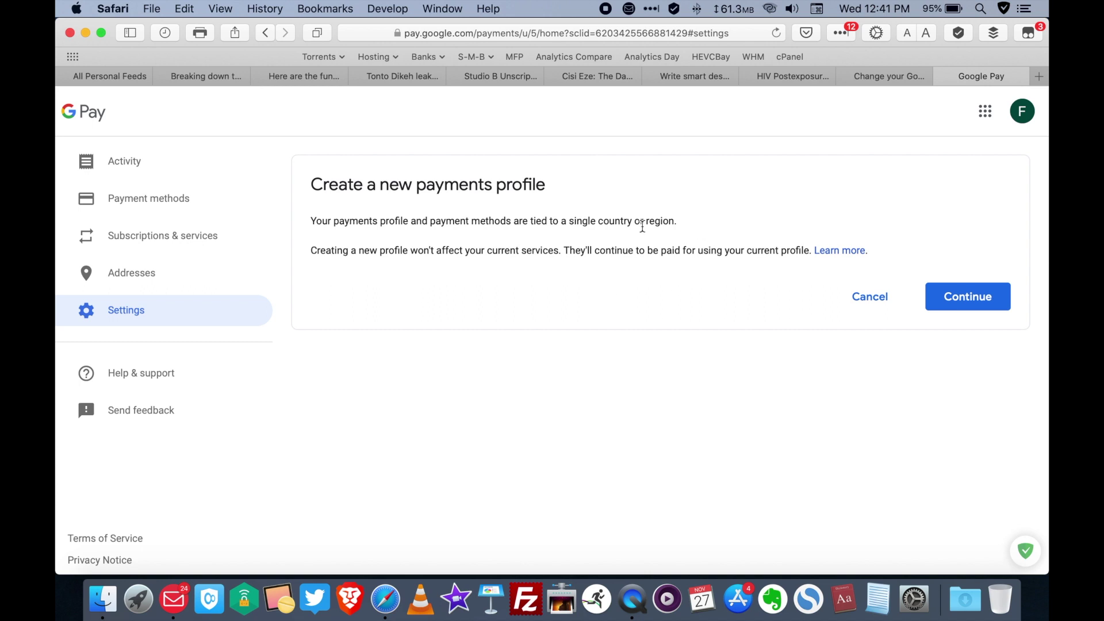
left_click(967, 297)
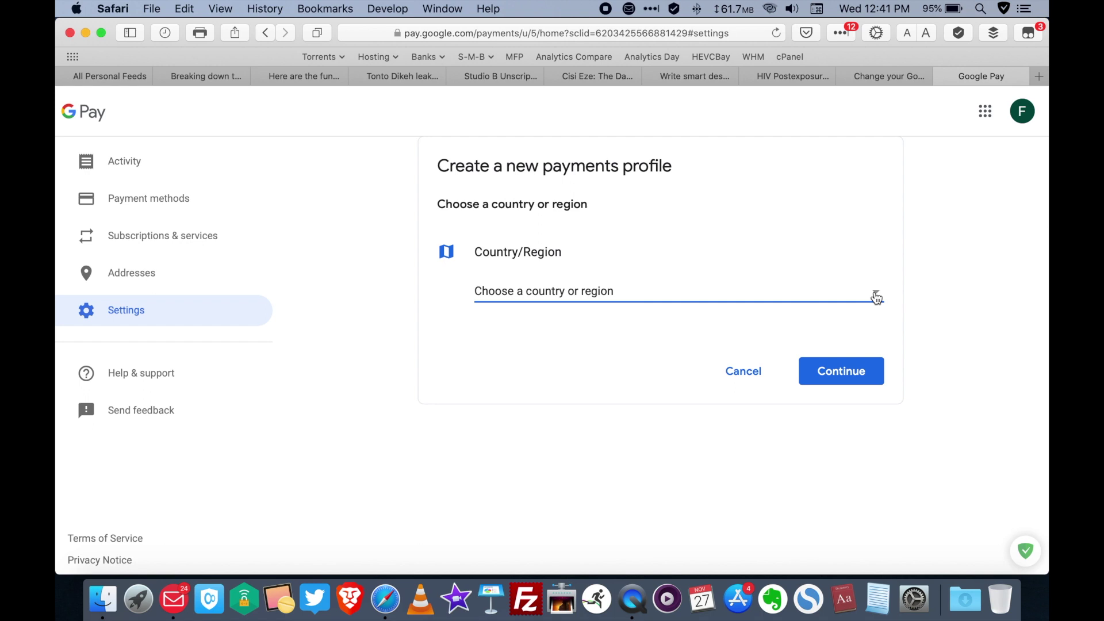
left_click(877, 296)
scroll(686, 398, "down", 20)
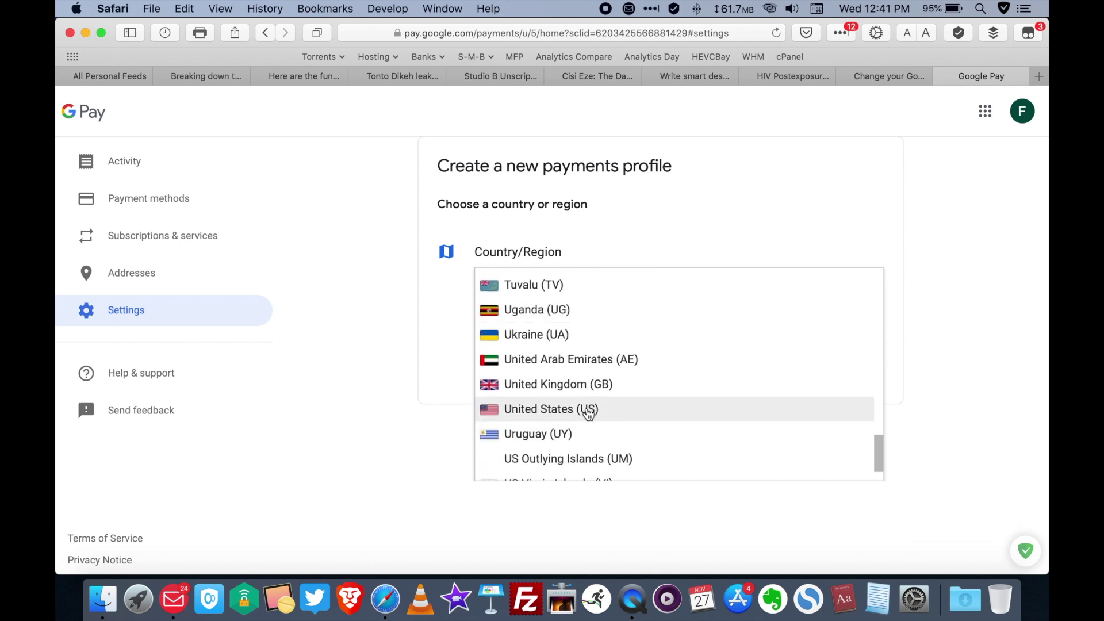
left_click(590, 409)
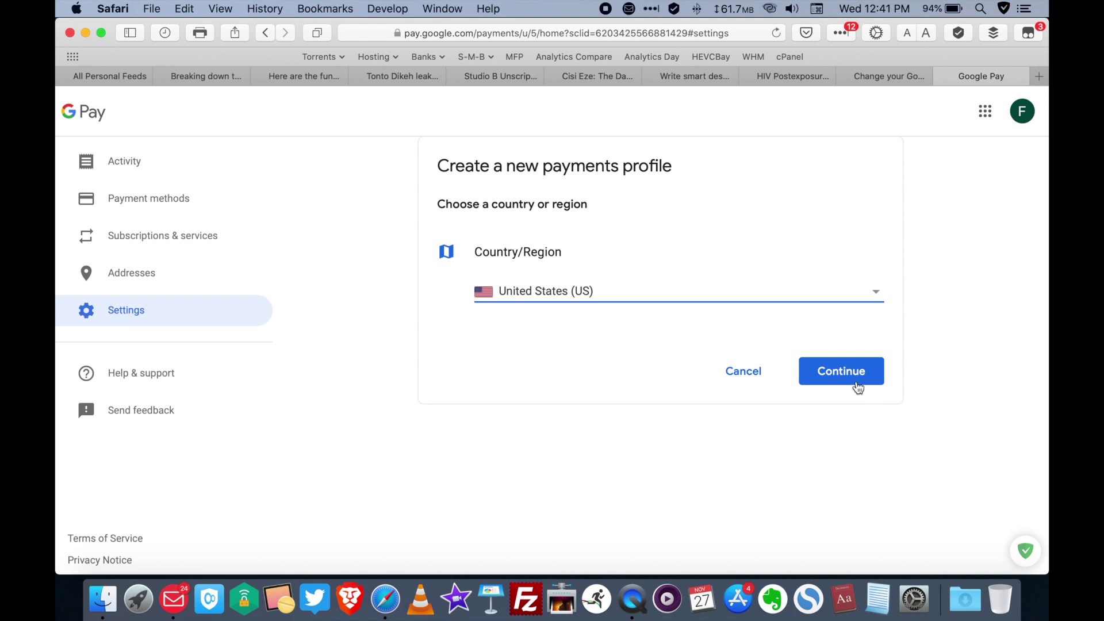
left_click(839, 374)
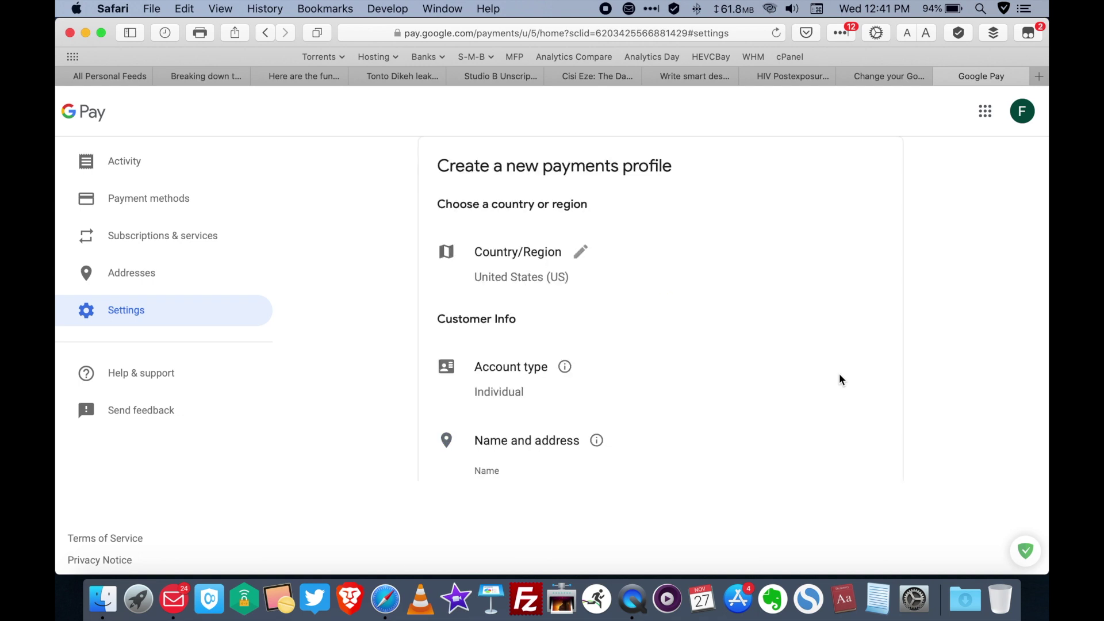
Paste the postcode into the US address form and submit it to create the profile.
scroll(840, 379, "down", 3)
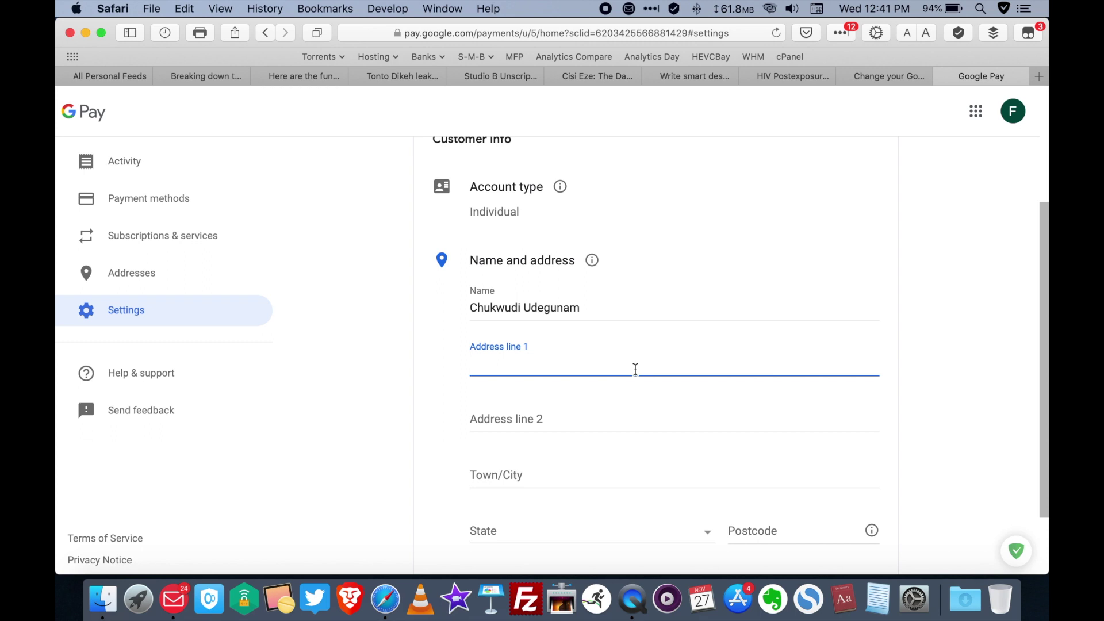
scroll(635, 368, "down", 2)
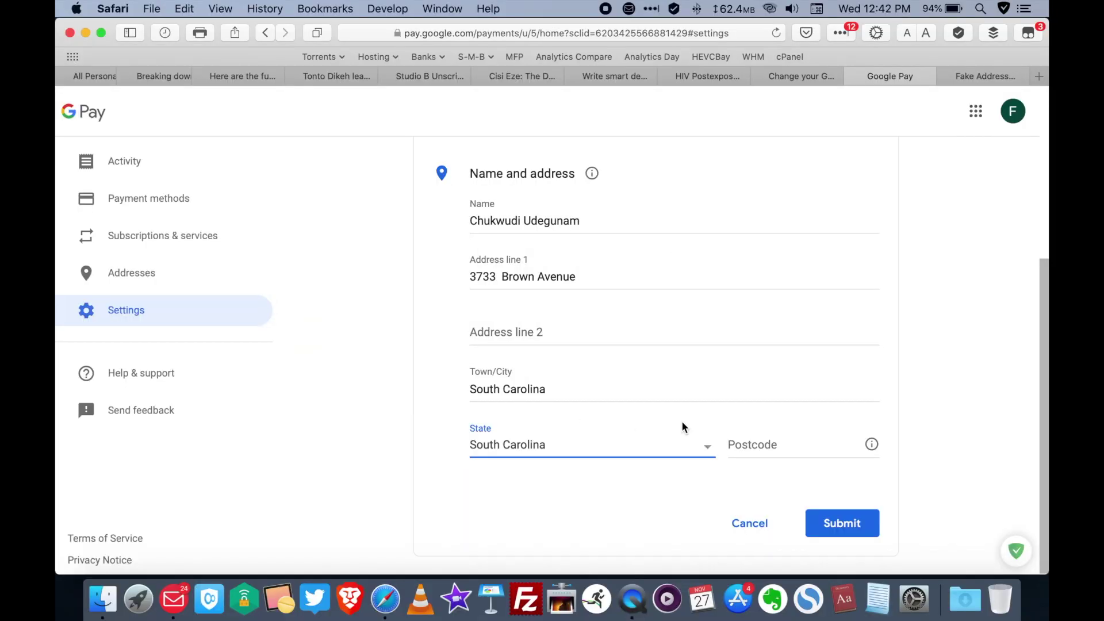
left_click(764, 446)
type("29669")
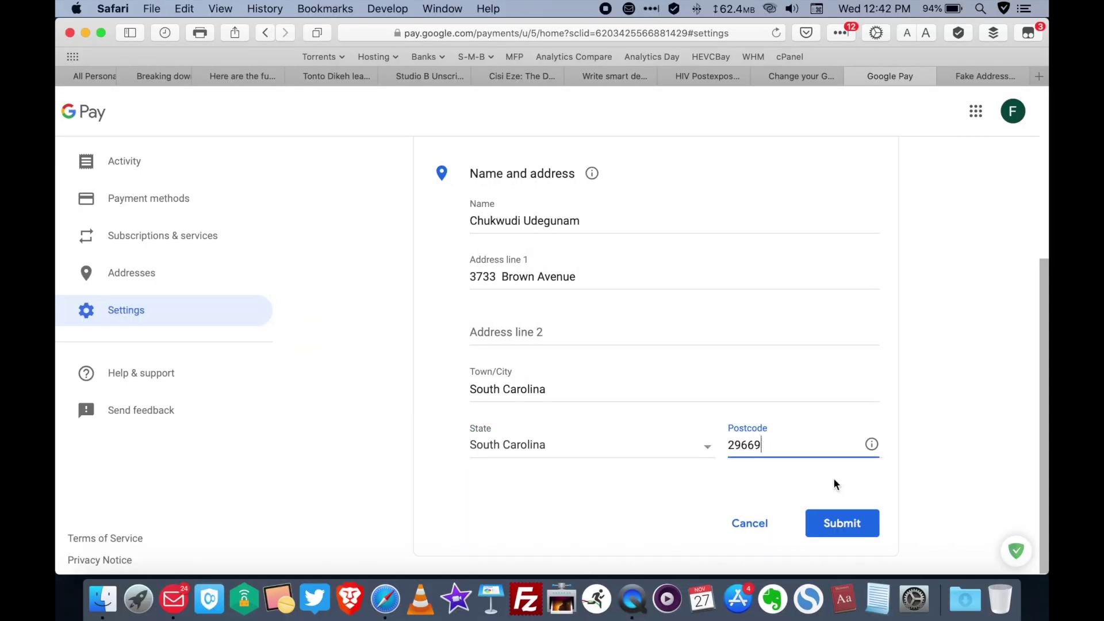
left_click(845, 526)
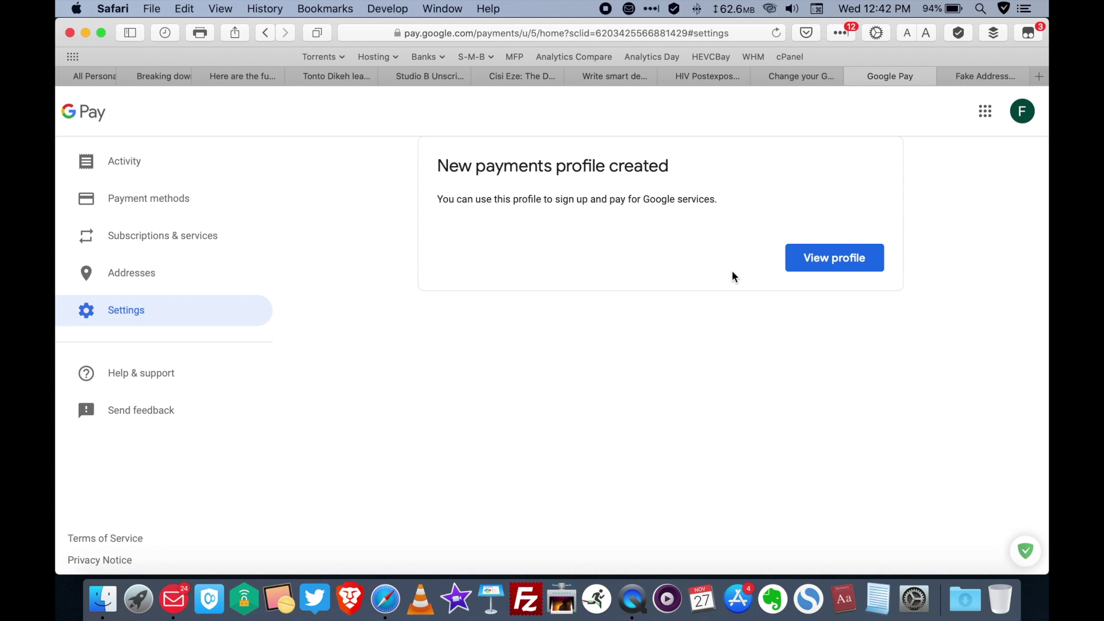
Open the new profile and select United States as the payments profile for Google Pay.
left_click(828, 263)
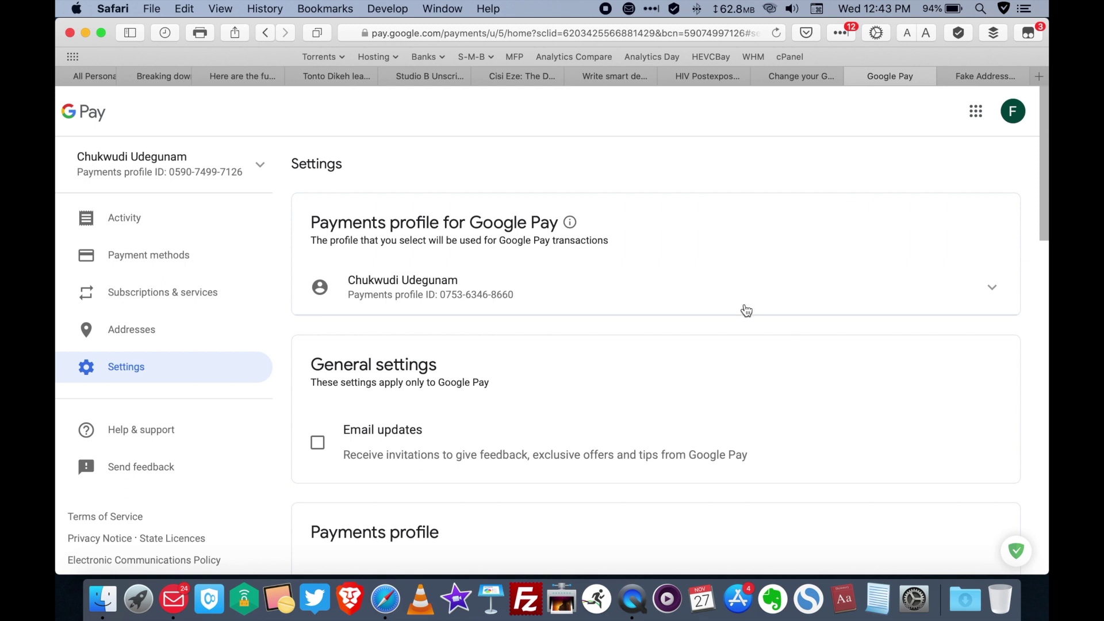
left_click(991, 292)
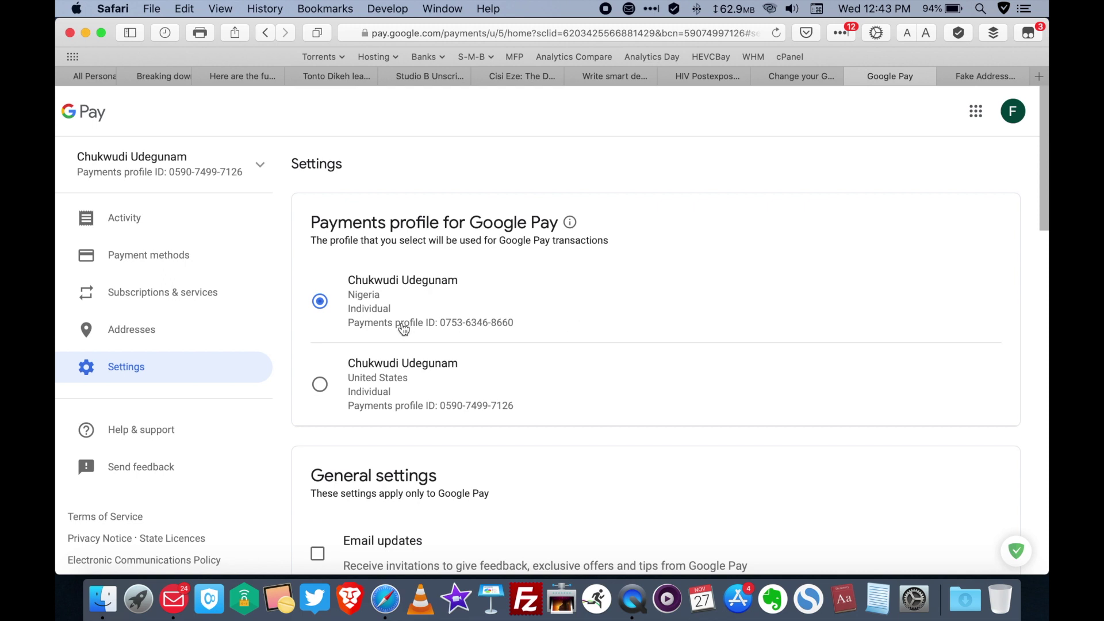
left_click(320, 385)
left_click(805, 76)
Expand the 'Switch between existing country profiles', 'Clear your cache and data' and 'Check if your app is updated' sections.
scroll(668, 363, "down", 5)
left_click(669, 403)
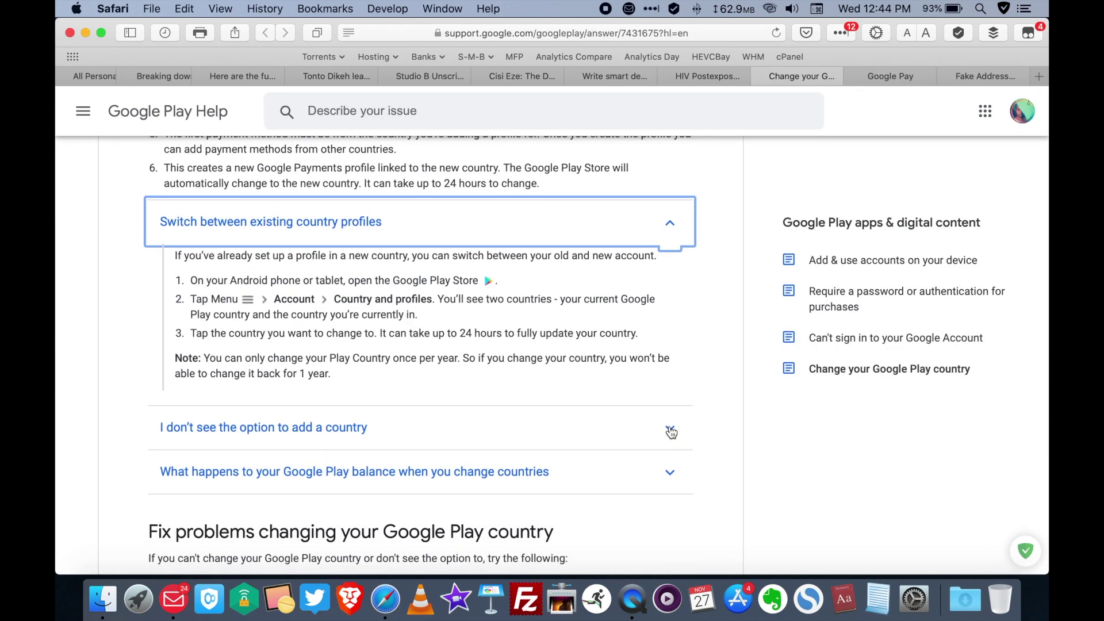
scroll(671, 432, "down", 5)
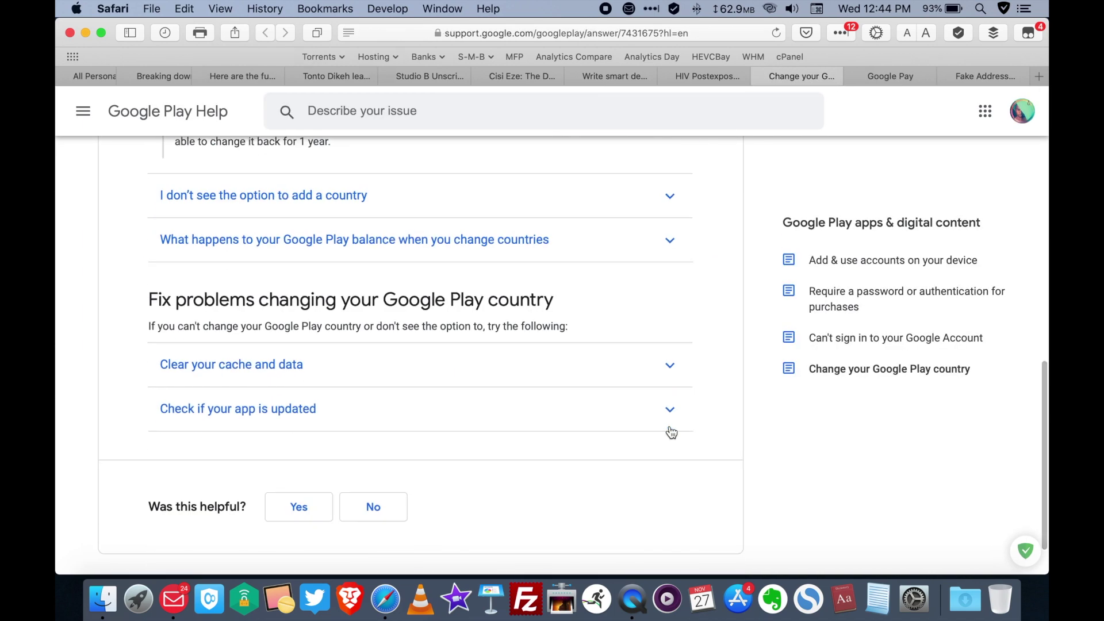
left_click(671, 373)
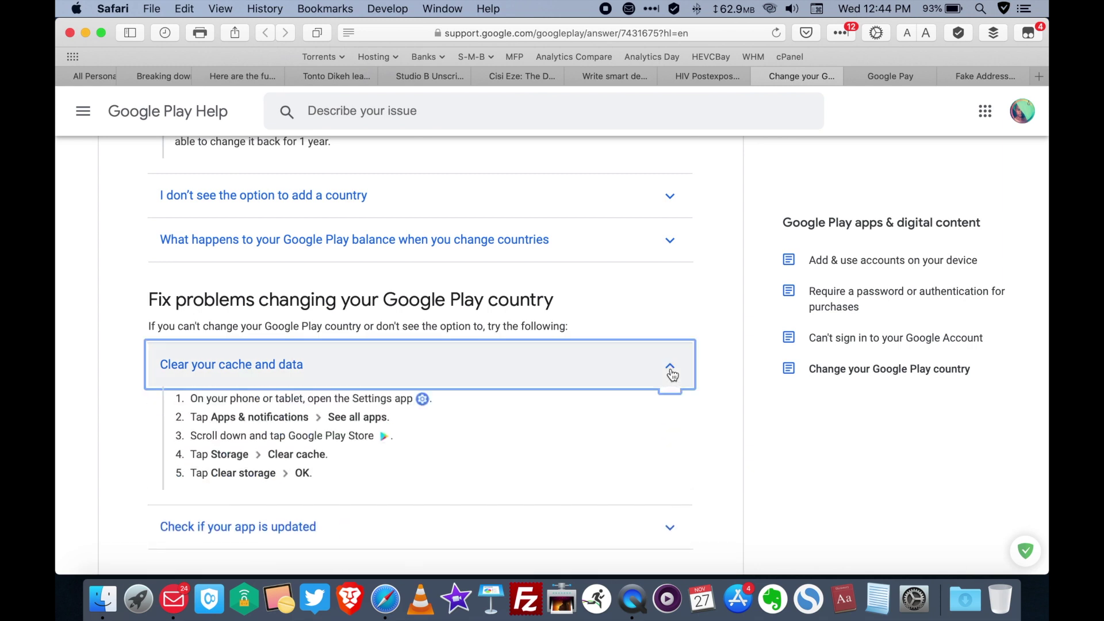
scroll(607, 406, "down", 3)
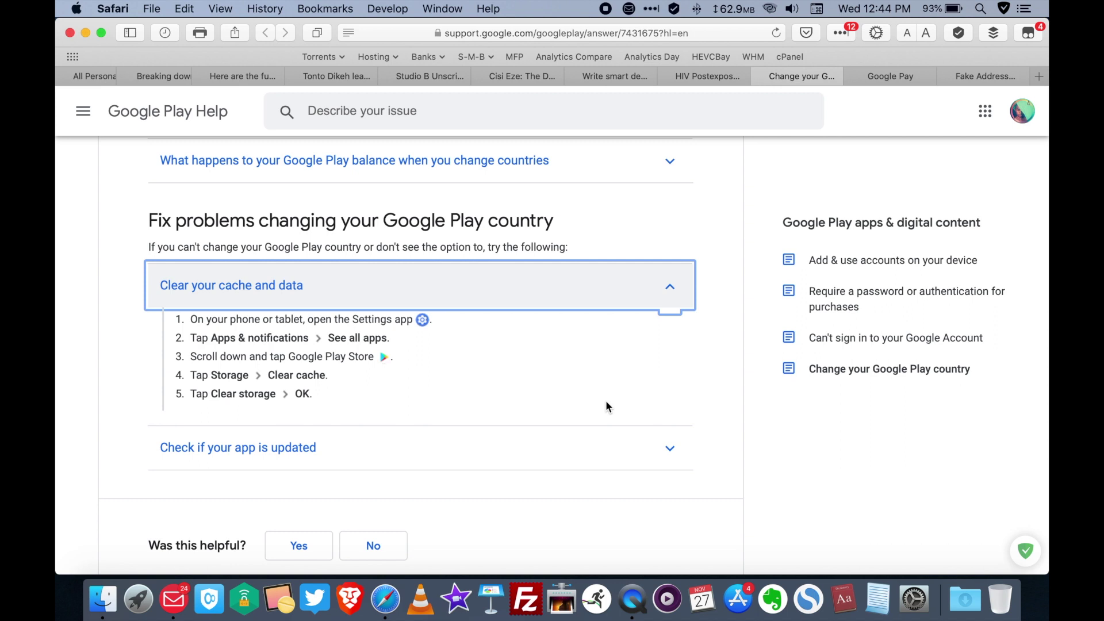
left_click(670, 449)
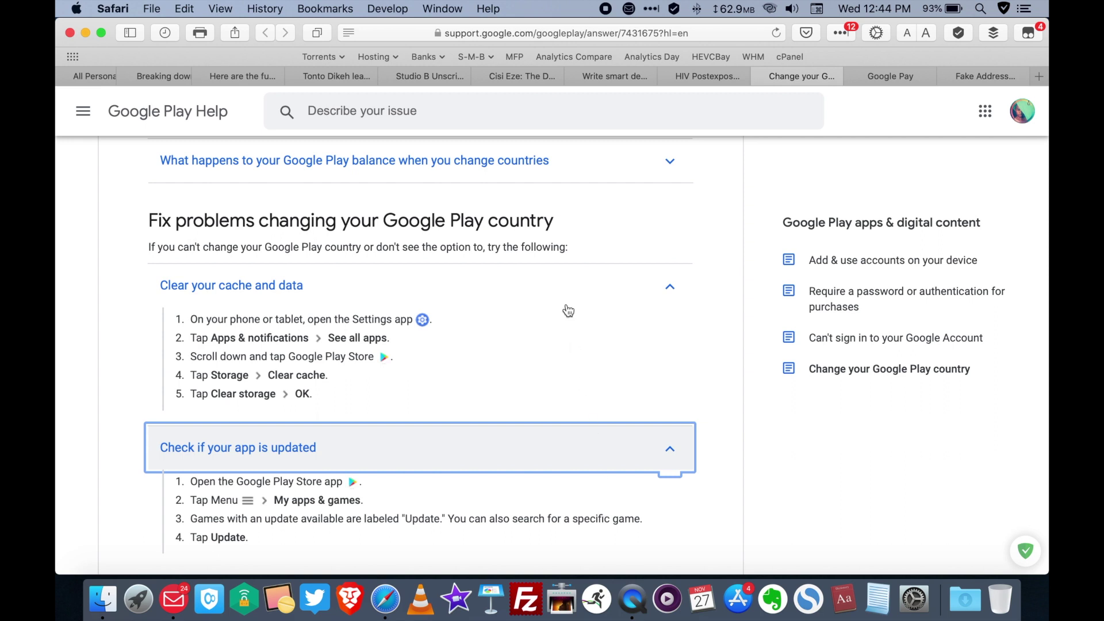
scroll(567, 311, "up", 5)
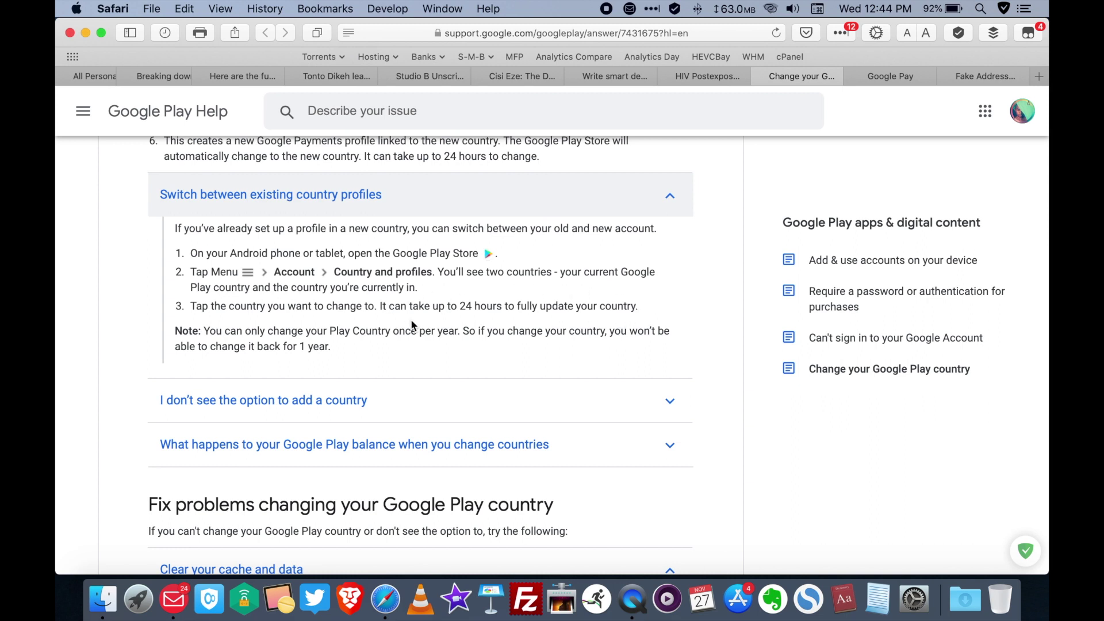
scroll(411, 319, "up", 10)
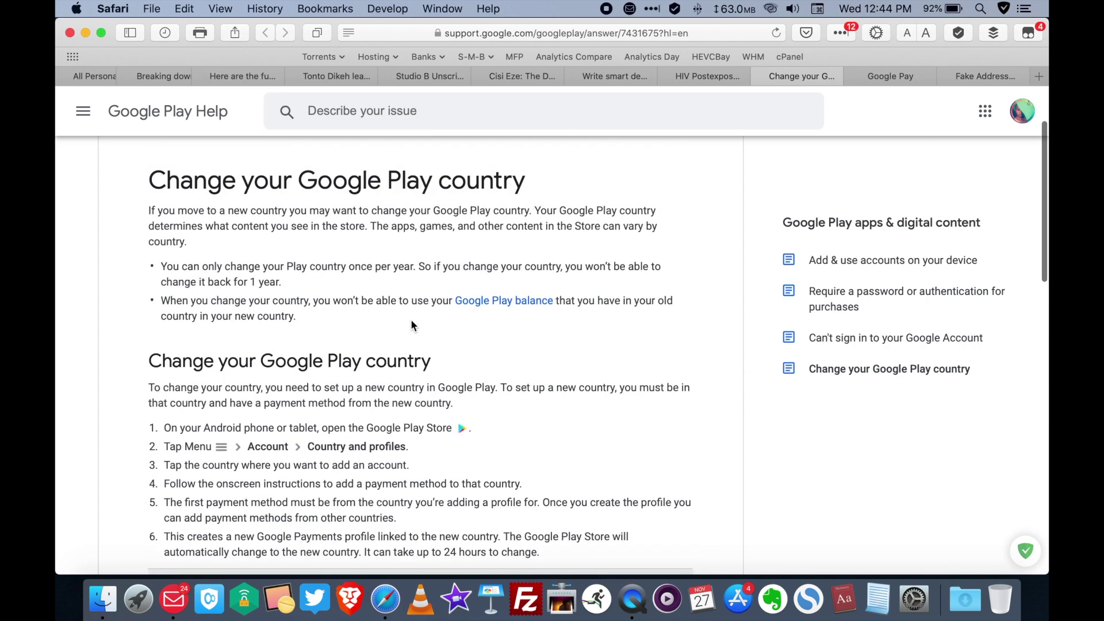